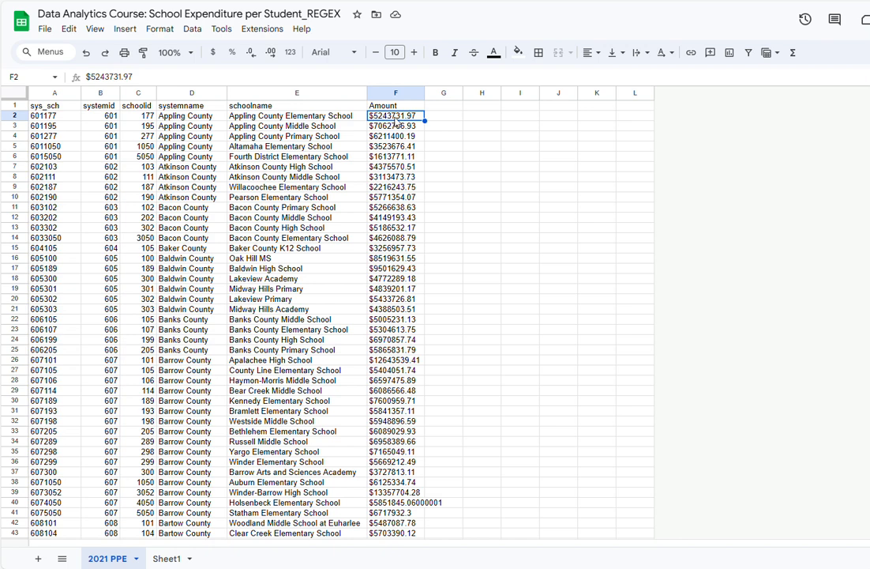
Enter the formula =REGEXEXTRACT(F2,"[0-9]") in cell G2 to extract a digit from the Amount value
left_click(440, 120)
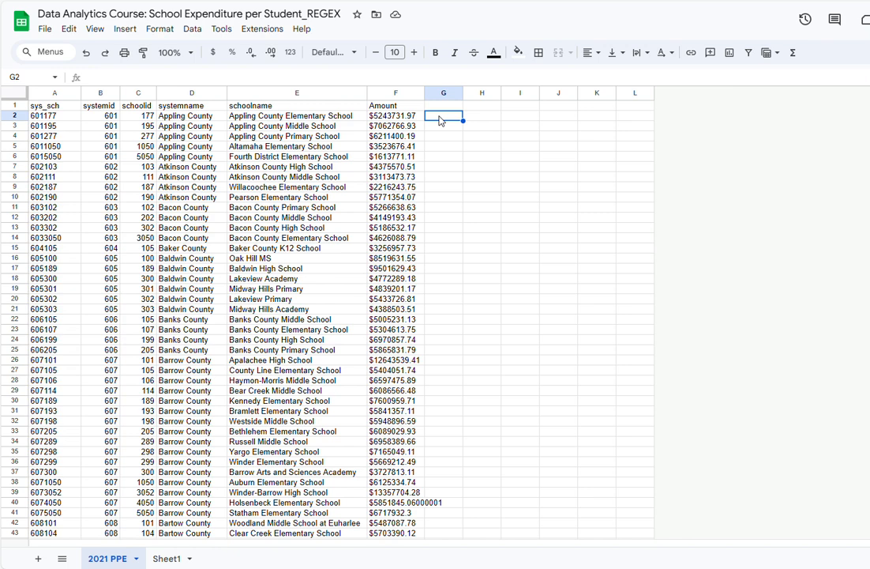
left_click(441, 121)
type("=")
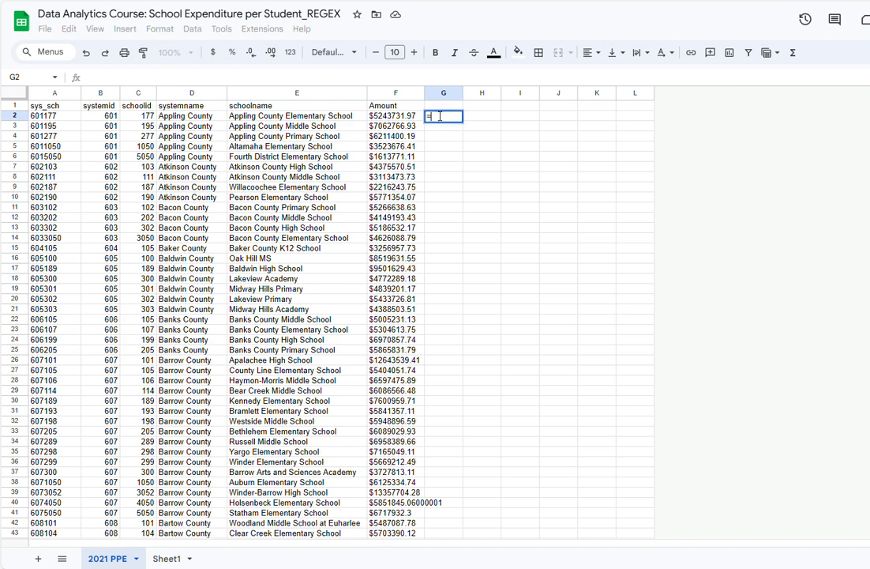
type("rege")
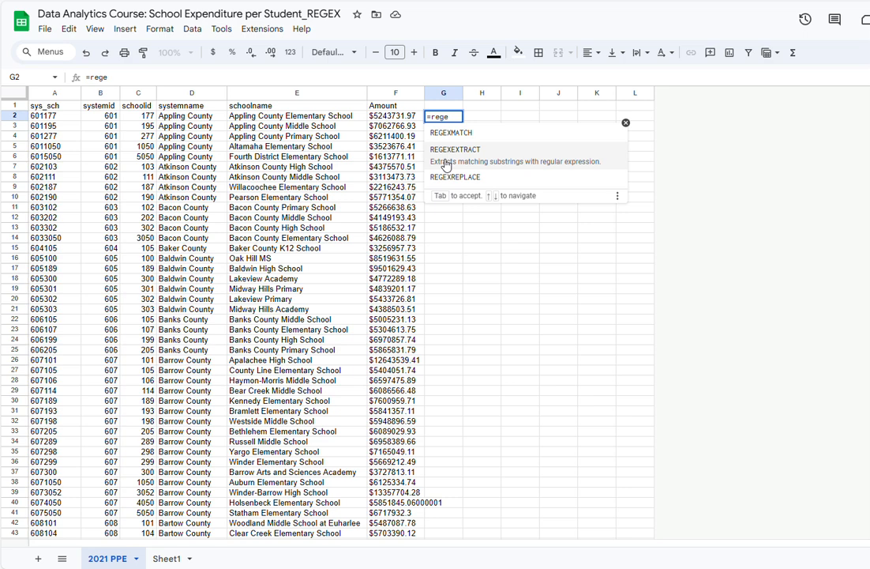
left_click(445, 164)
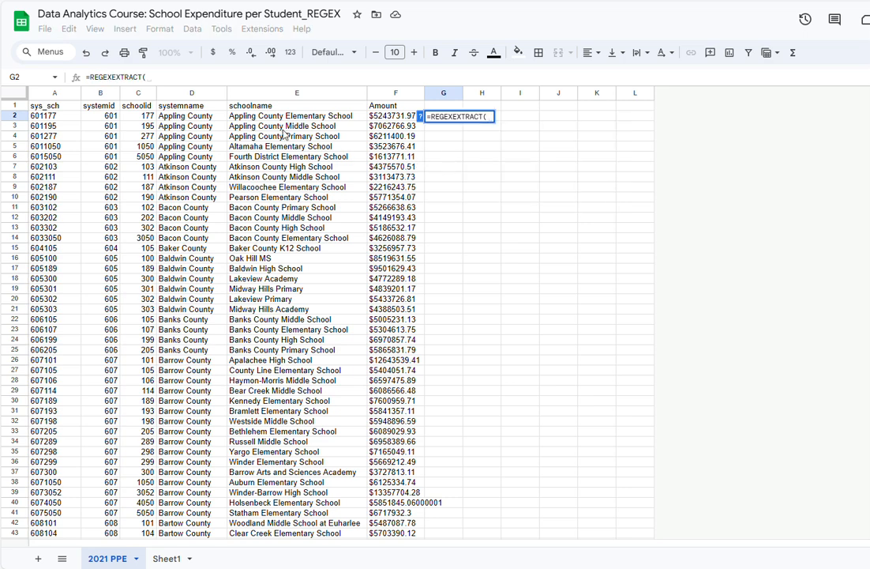
left_click(390, 119)
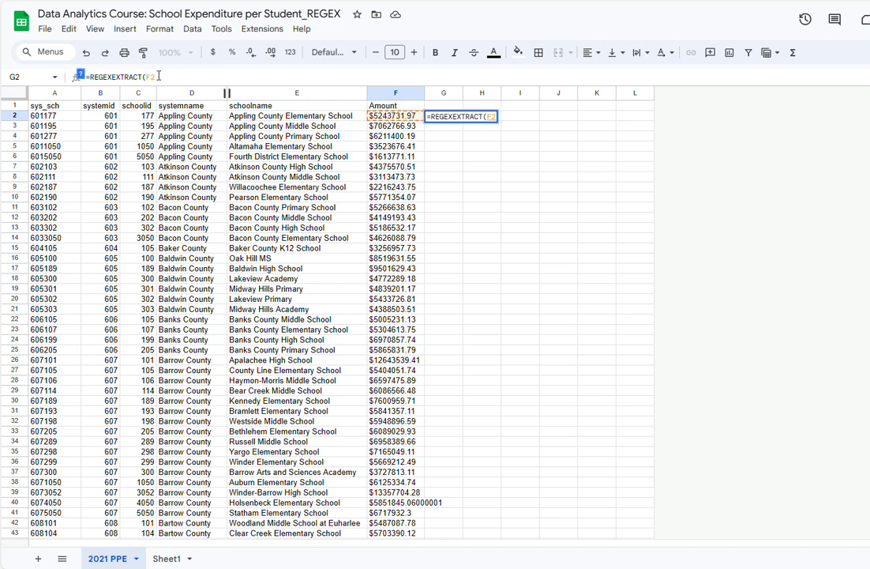
type(",")
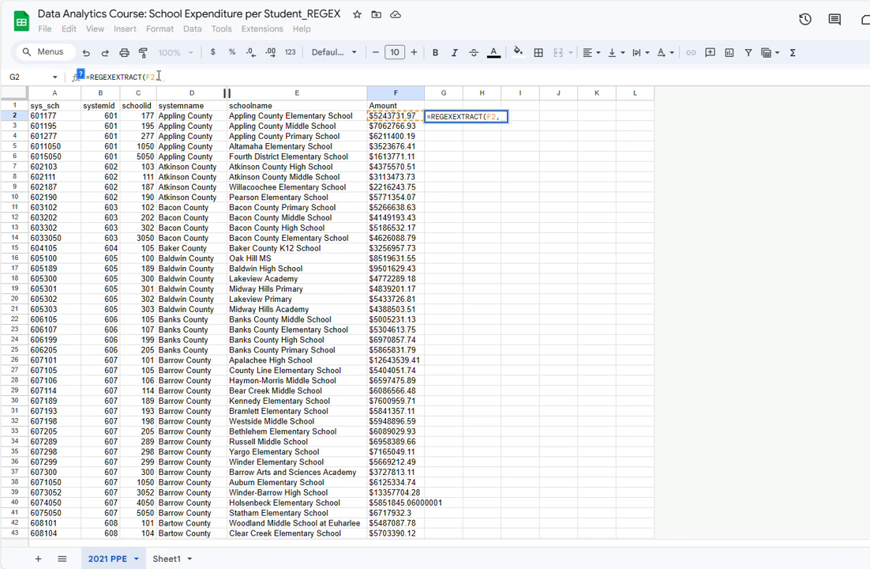
type("\"")
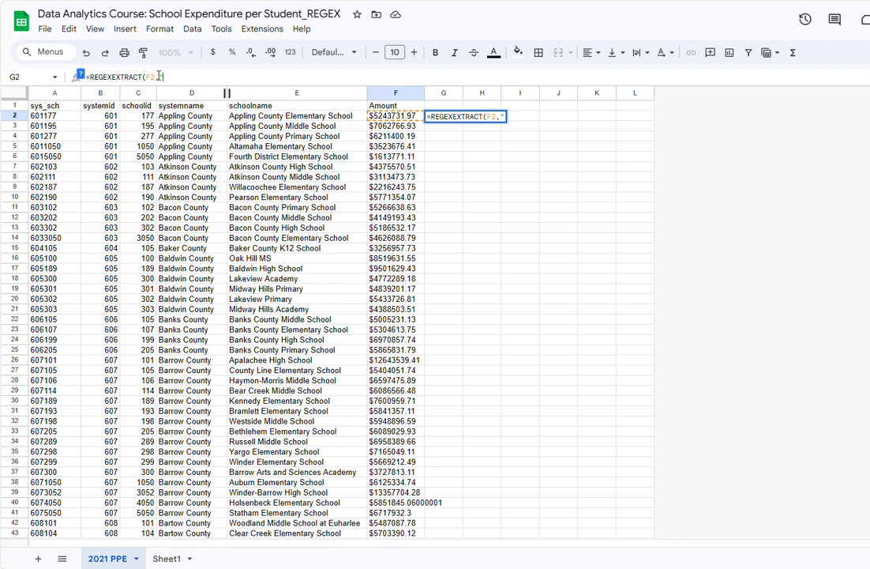
type("[0-9]")
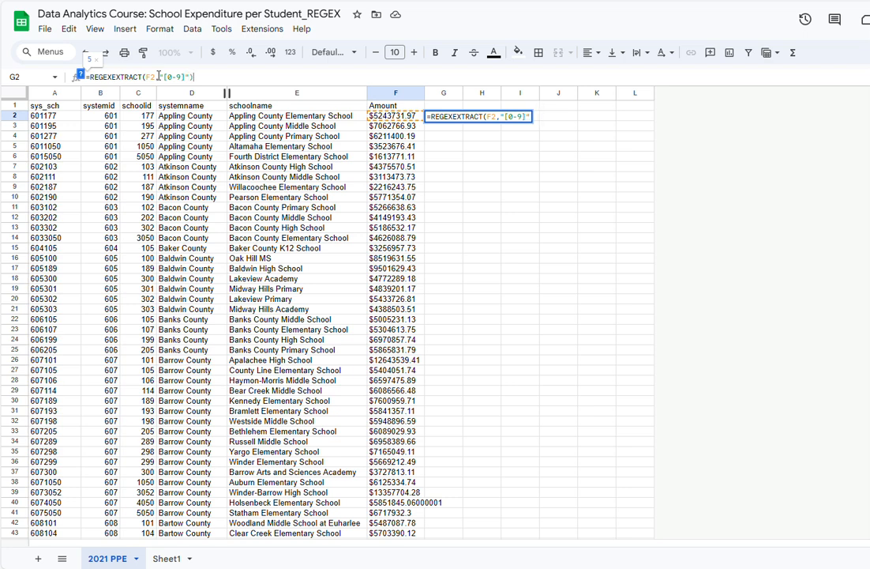
type("\")")
key("Return")
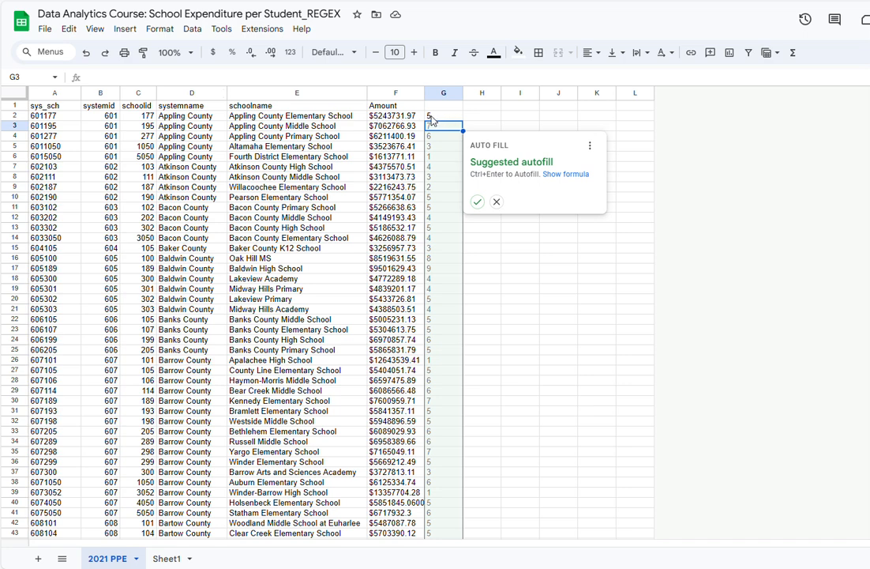
Change the regular expression in G2's formula to "[0-9]+" so it matches consecutive digits
left_click(431, 118)
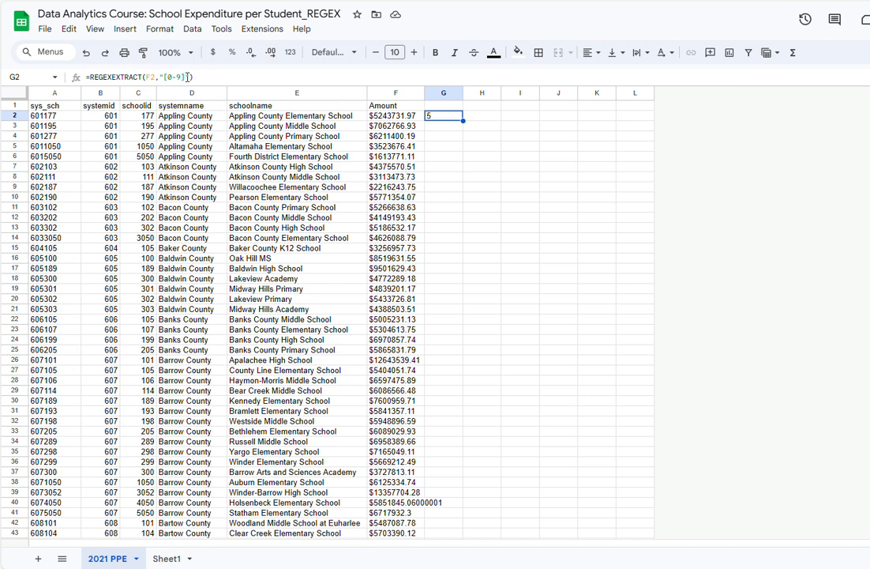
left_click(185, 77)
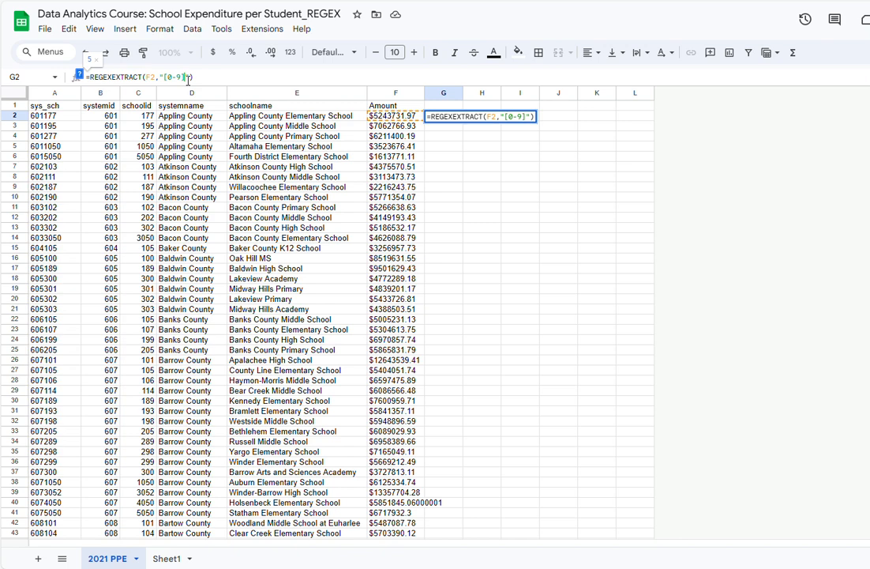
type("+")
key("Return")
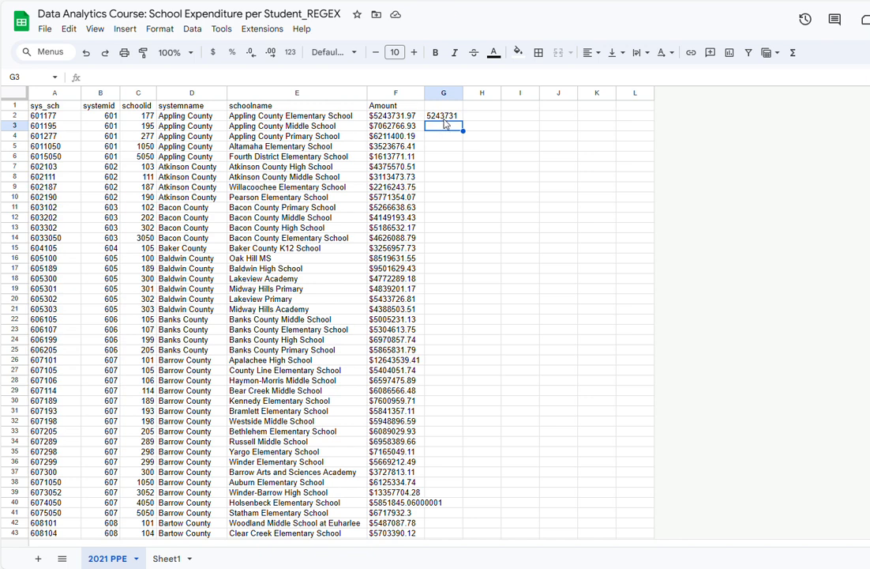
Replace the bracketed digit range in G2's formula with the digit shorthand, making the pattern "\d+"
left_click(445, 117)
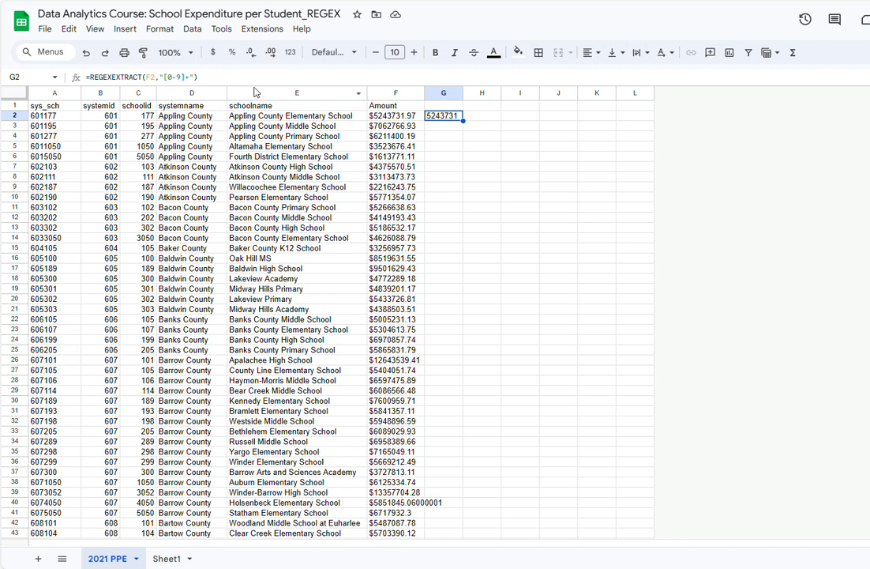
left_click(185, 78)
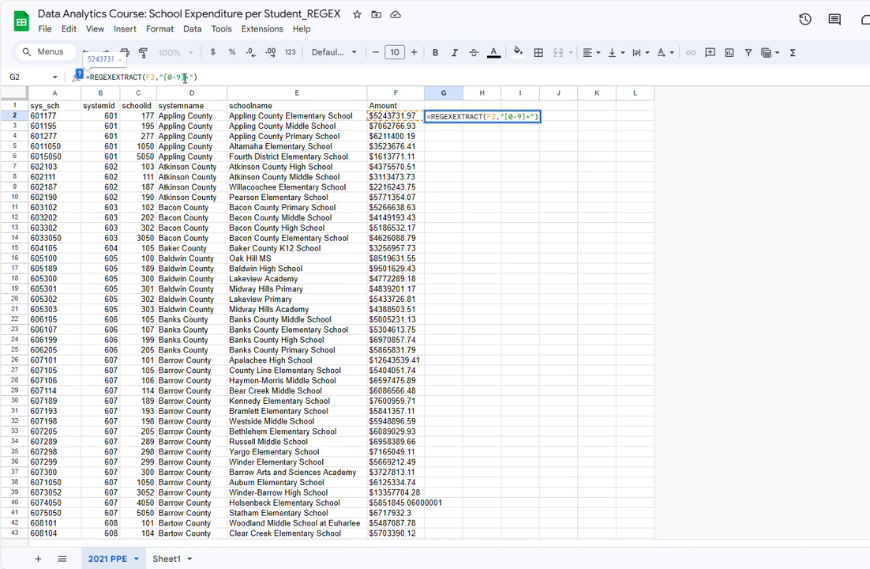
key("BackSpace")
key("BackSpace")
key("BackSpace")
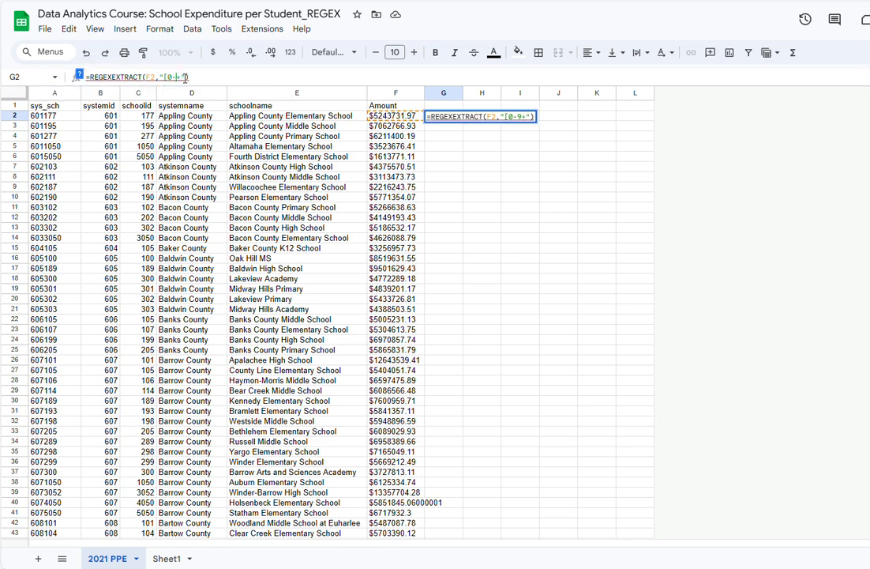
key("BackSpace")
key("Delete")
type("d")
type("\\")
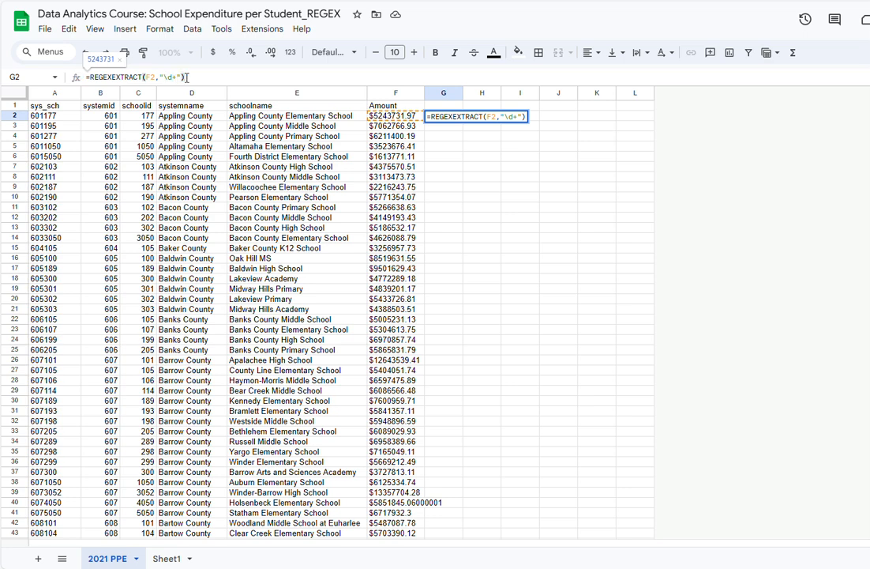
key("Return")
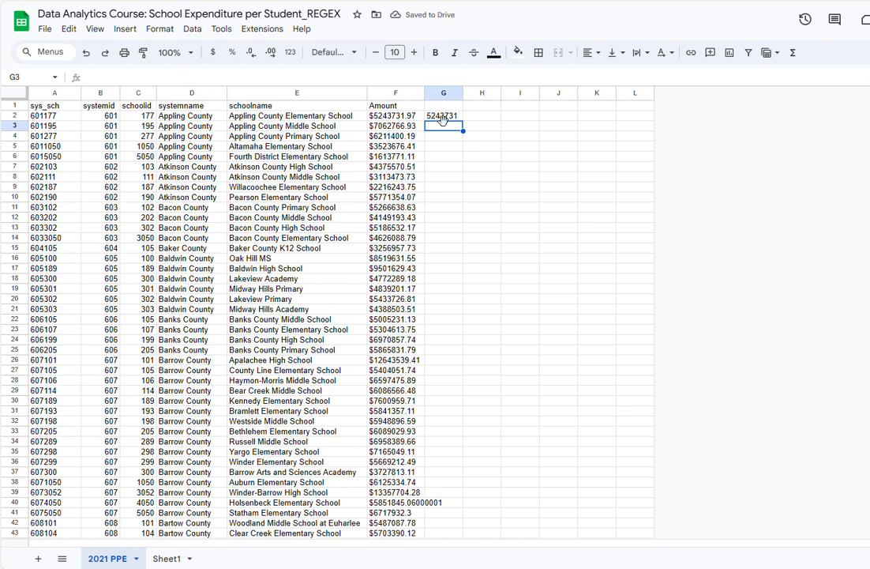
Extend the pattern in G2's formula to "\d+\.\d+" to include the decimal point and decimal digits
left_click(442, 117)
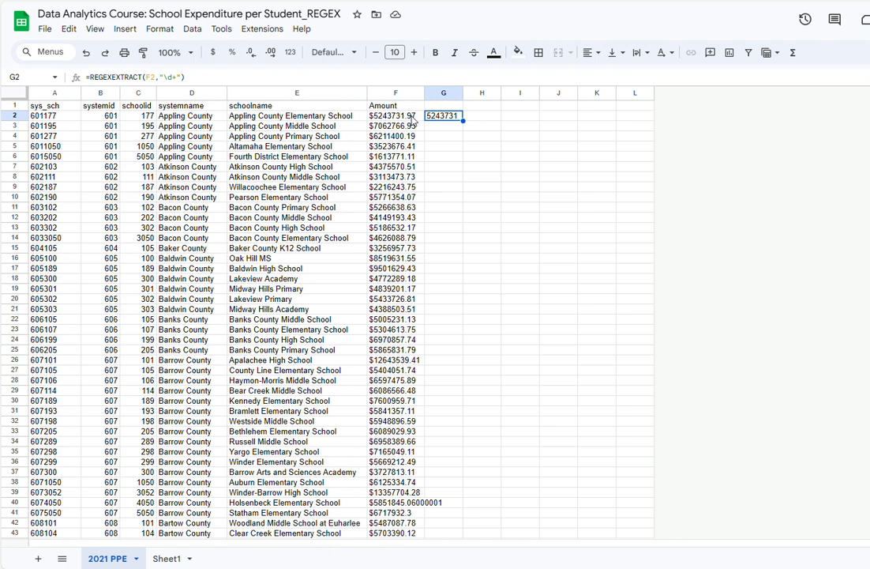
left_click(177, 78)
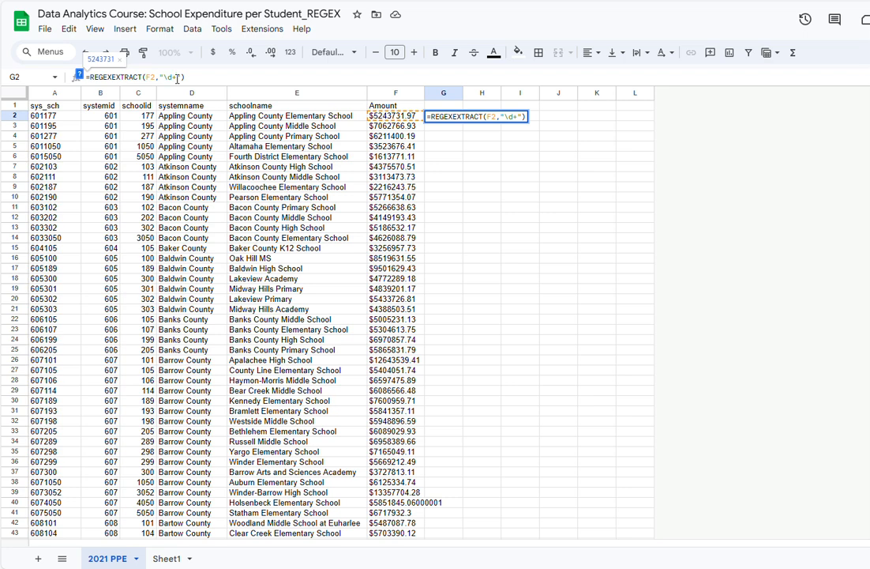
type("\\")
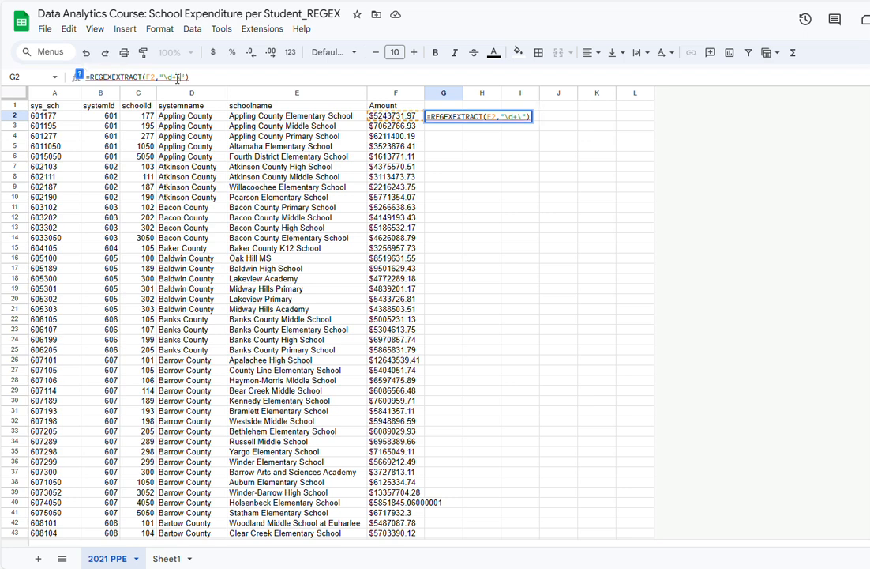
type(".")
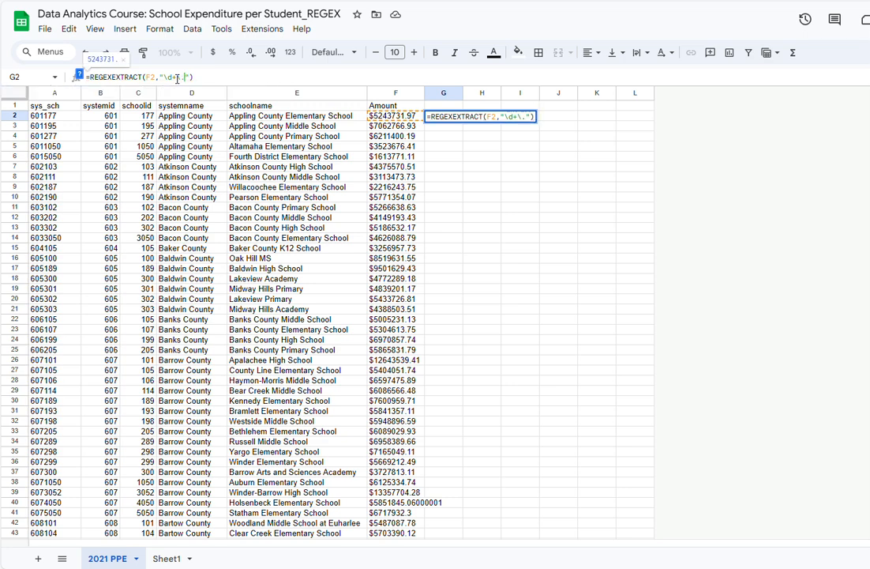
type("\\")
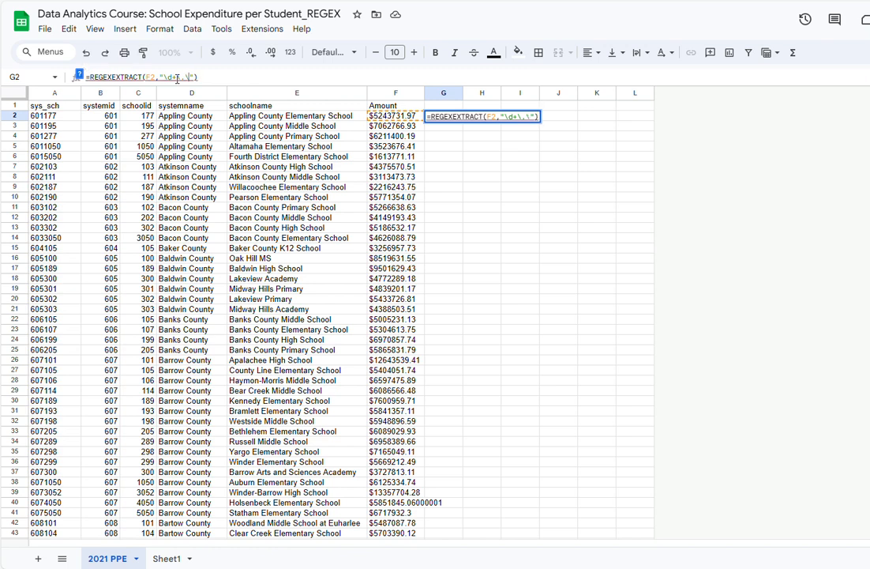
type("d")
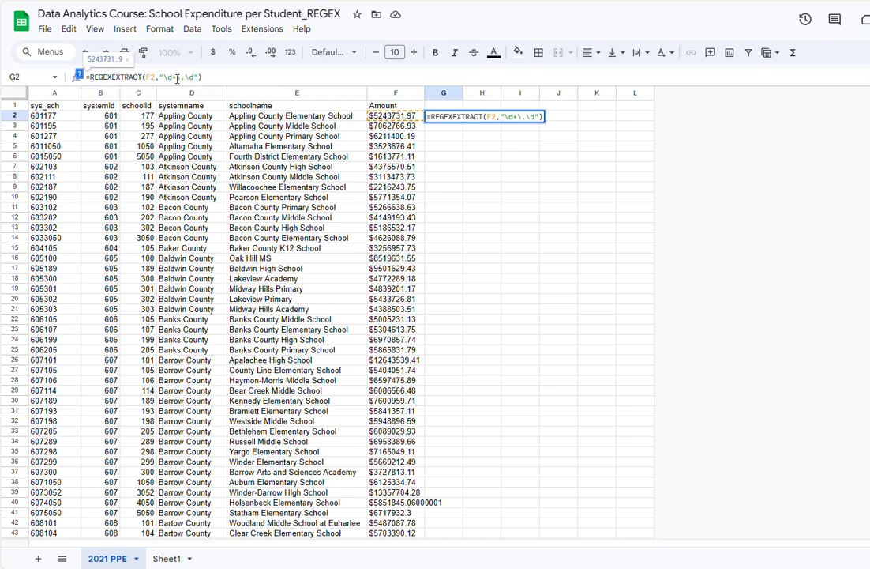
type("+")
key("Return")
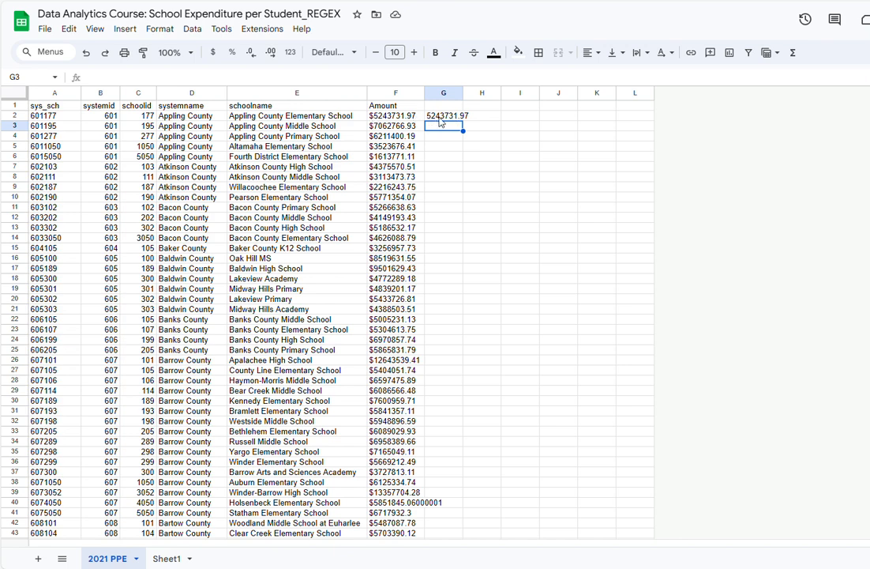
Fill the G2 formula down through G23 and widen column G to fit the extracted amounts
left_click(442, 116)
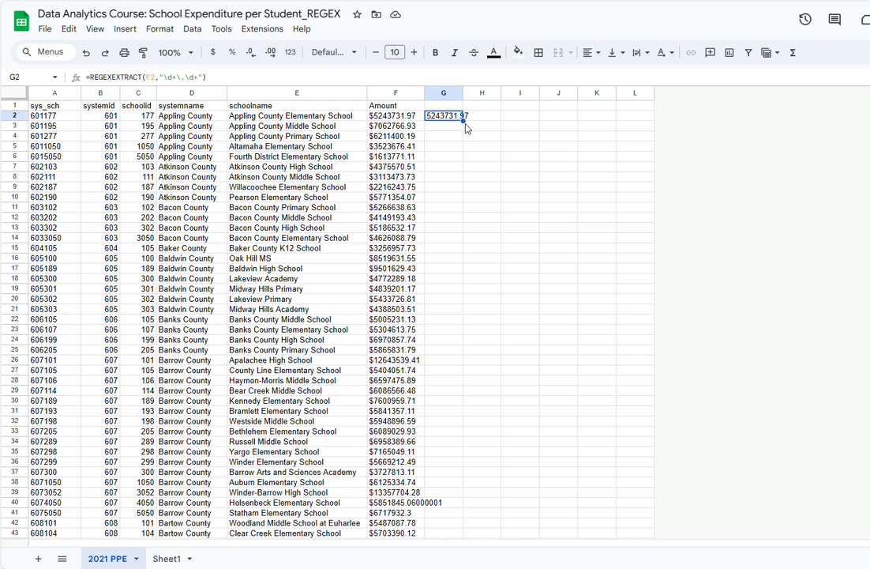
left_click_drag(462, 122, 462, 329)
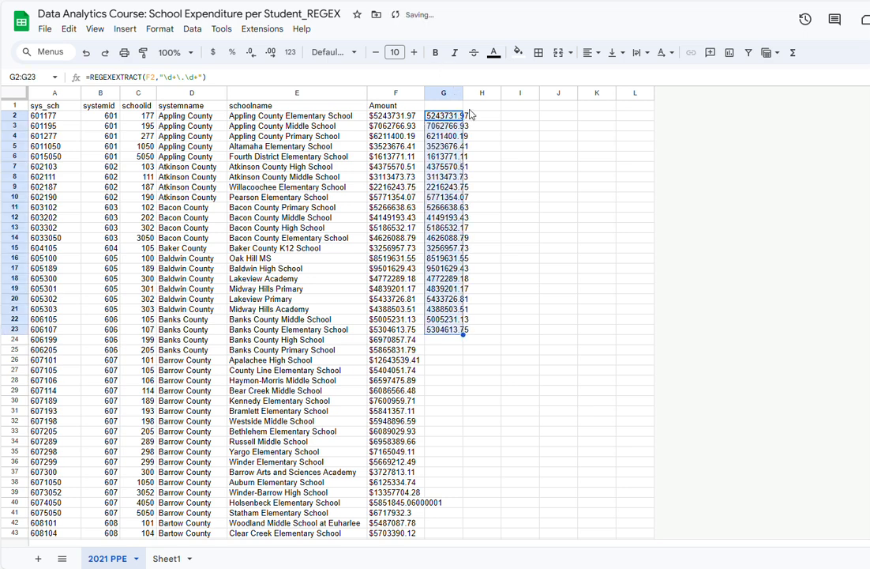
left_click_drag(462, 93, 472, 94)
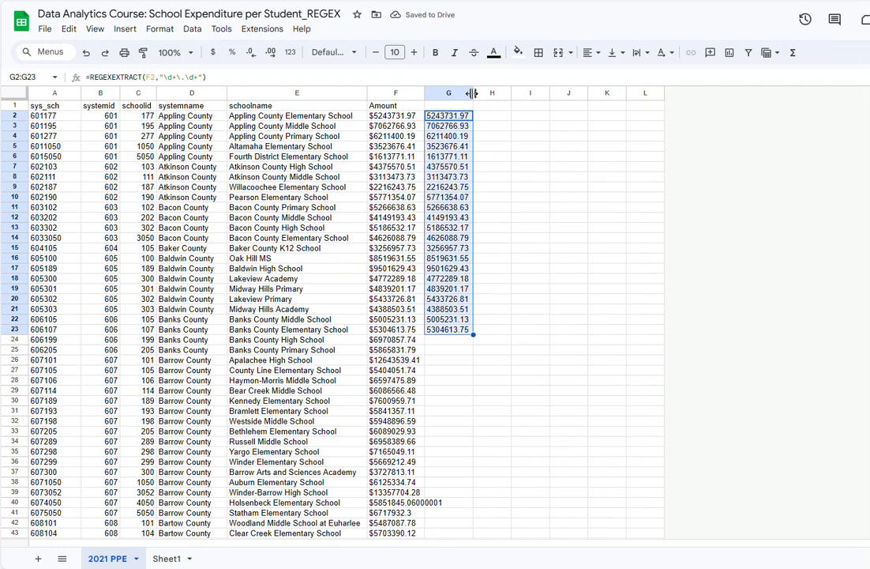
Start a REGEXREPLACE formula in H2 that uses the system name in D2 as its text
left_click(498, 120)
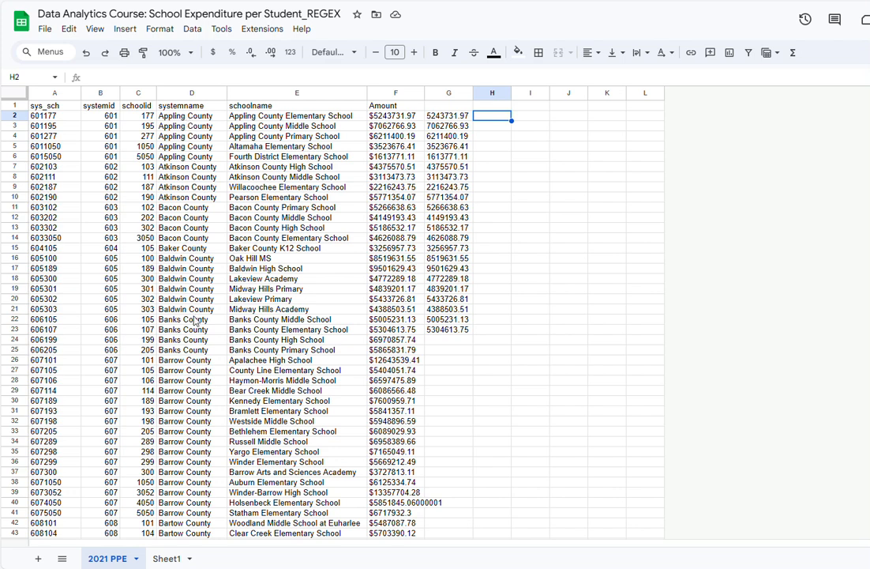
left_click(190, 118)
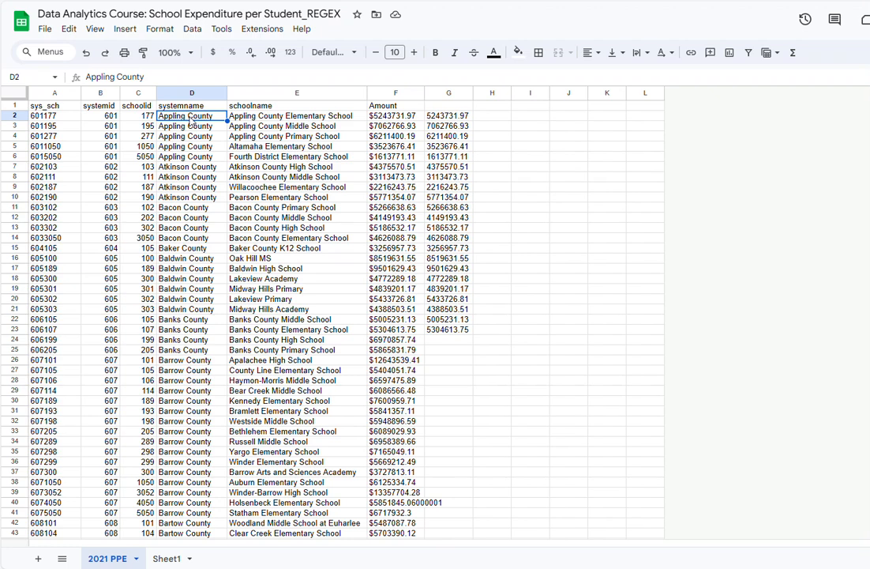
left_click(499, 119)
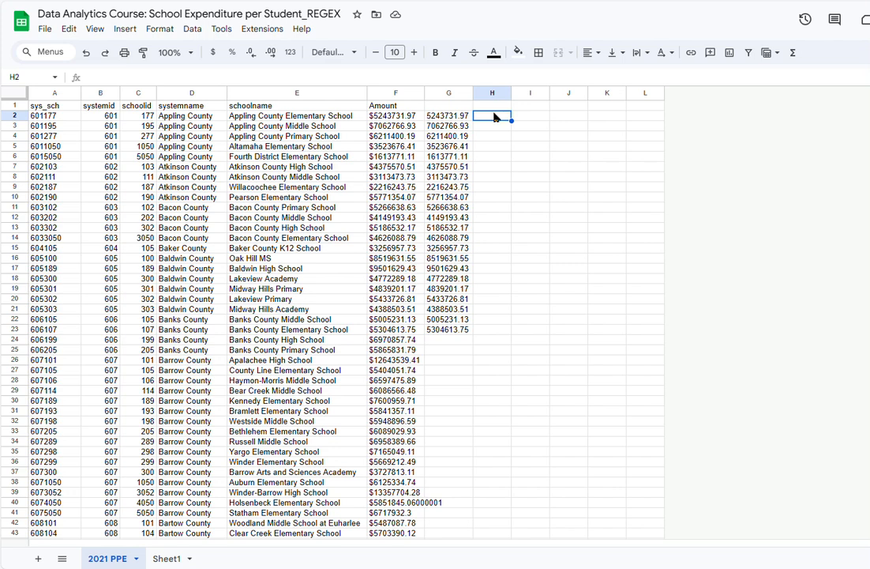
type("=re")
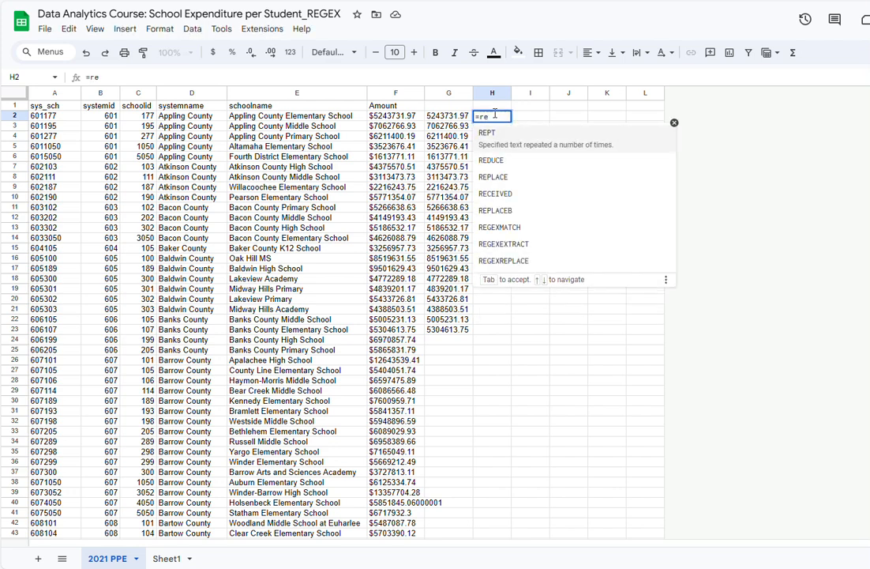
type("ge")
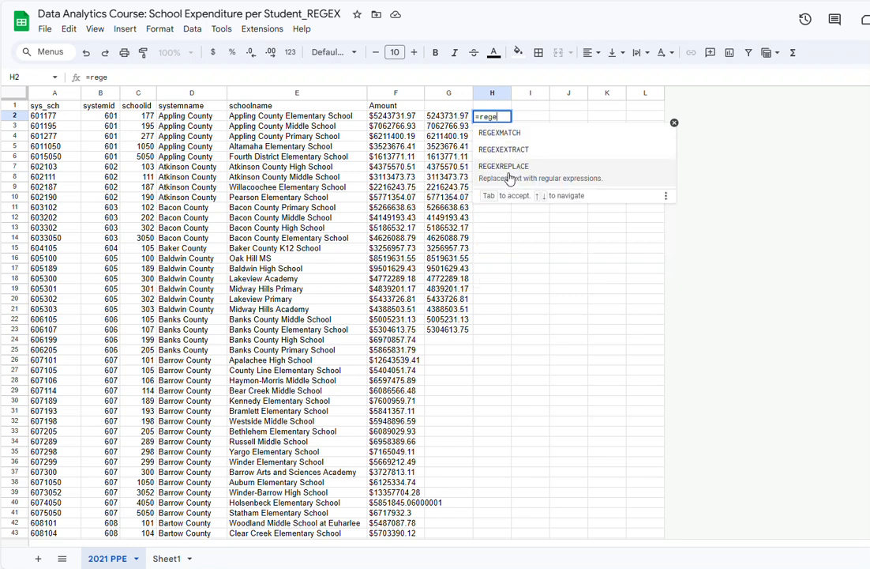
left_click(509, 177)
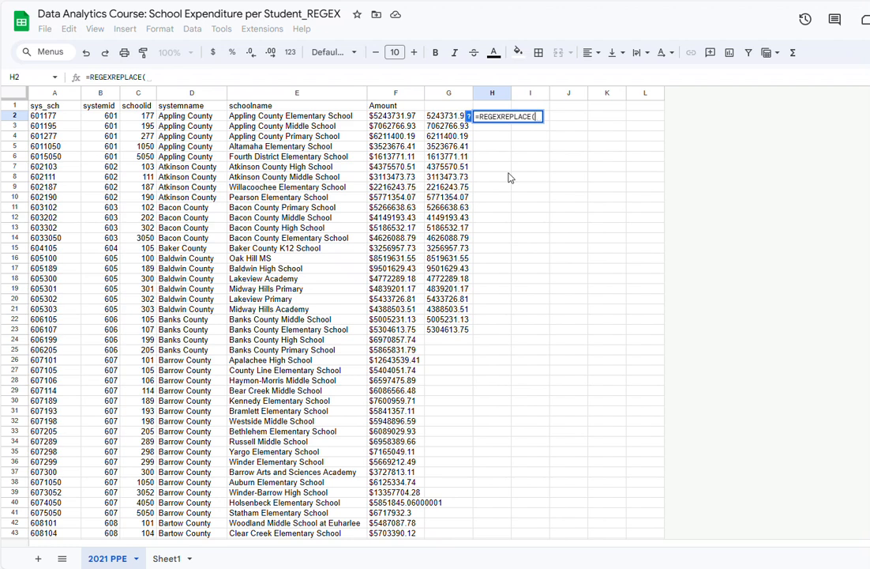
left_click(195, 120)
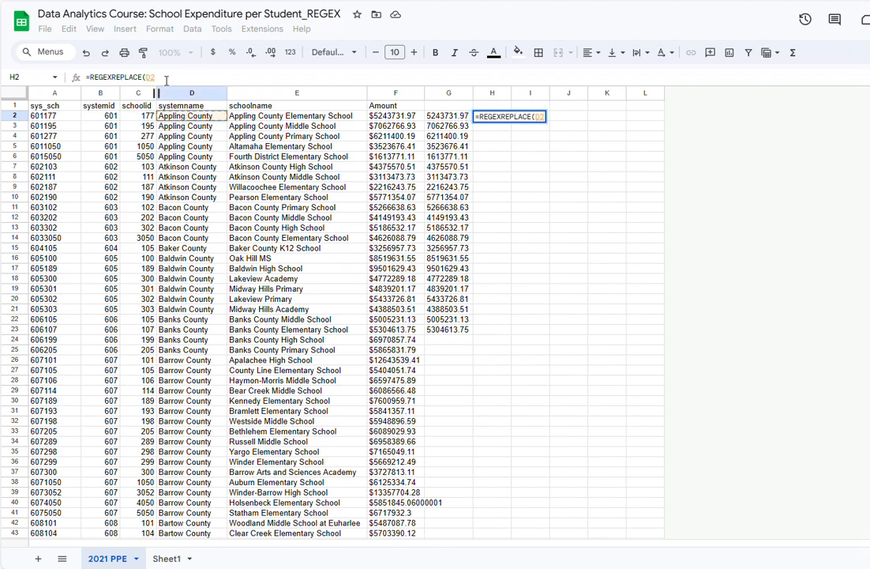
Complete the H2 formula with "County" as the regular expression and "School System" as the replacement
type(",")
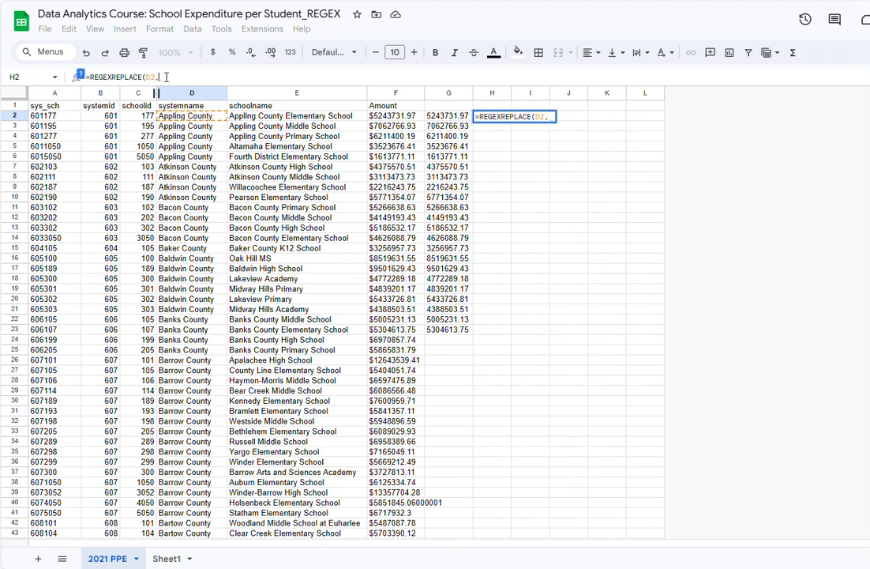
type("\"")
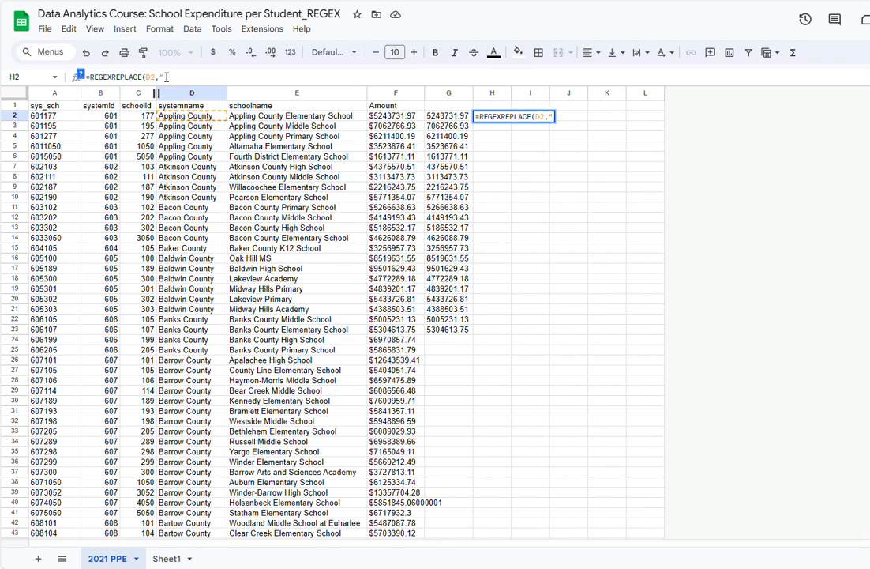
type("Cou")
type("nty\", ")
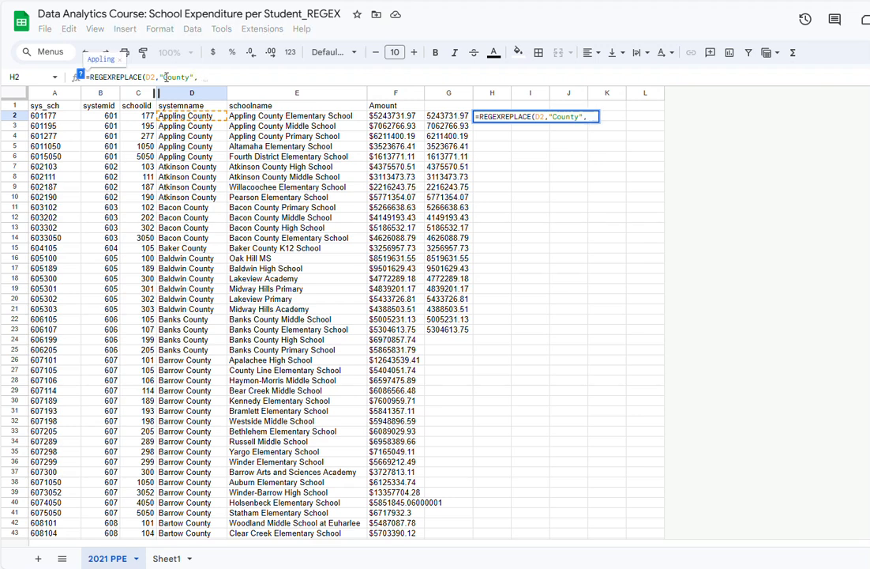
type("\"")
type("School S")
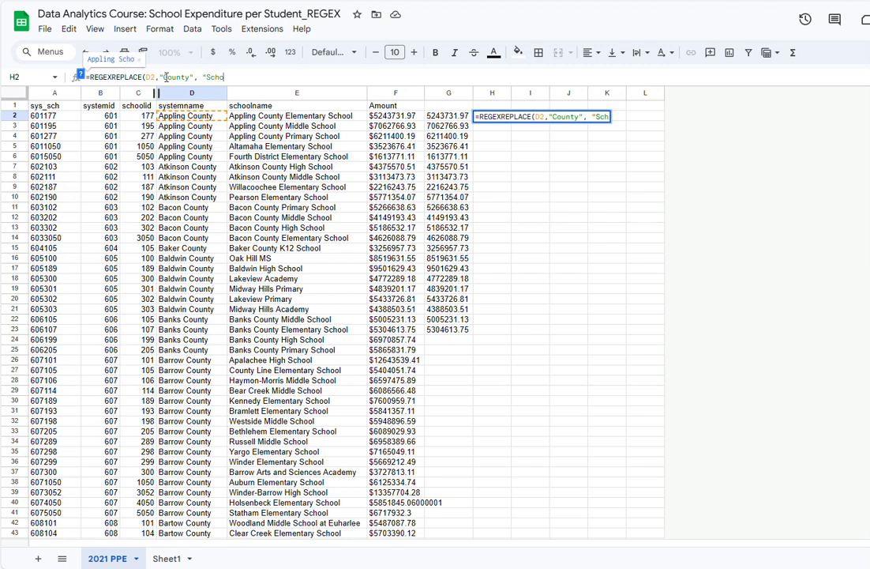
type("ys")
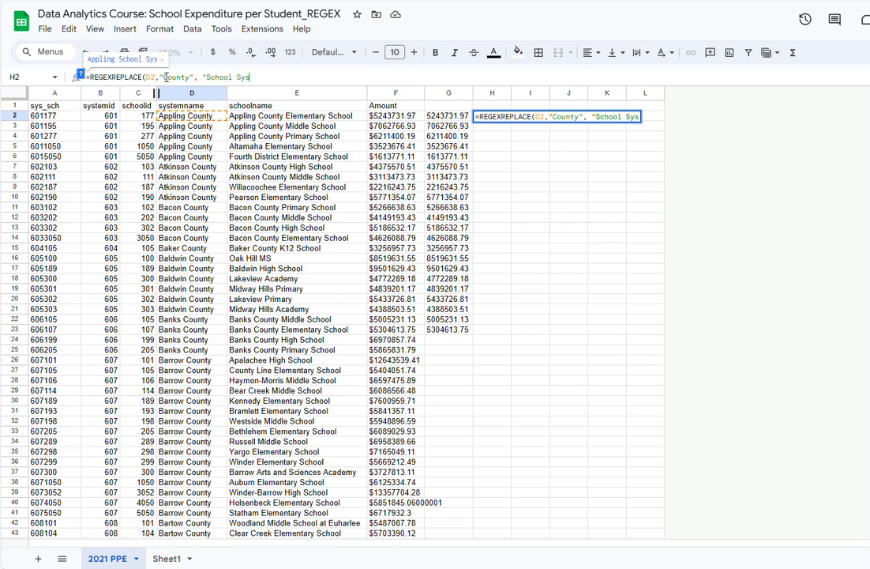
type("tem\")")
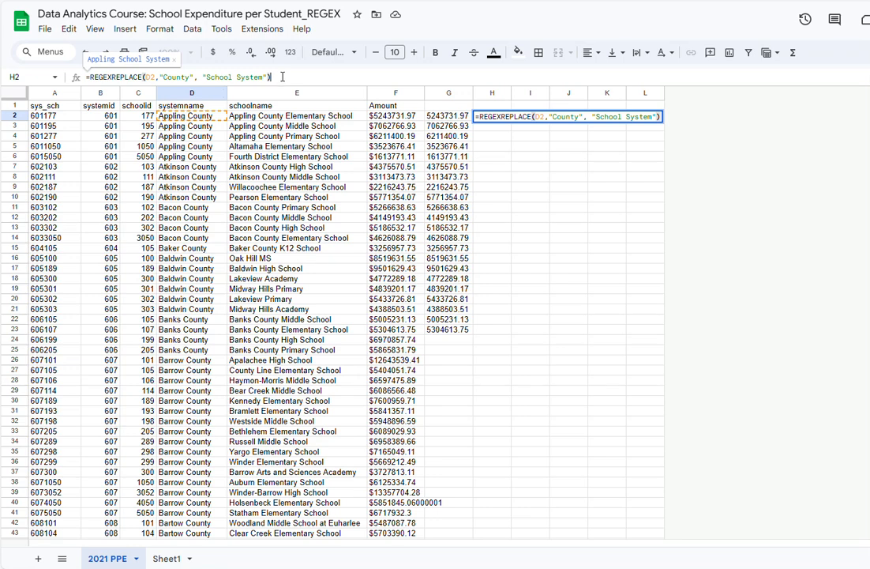
key("Return")
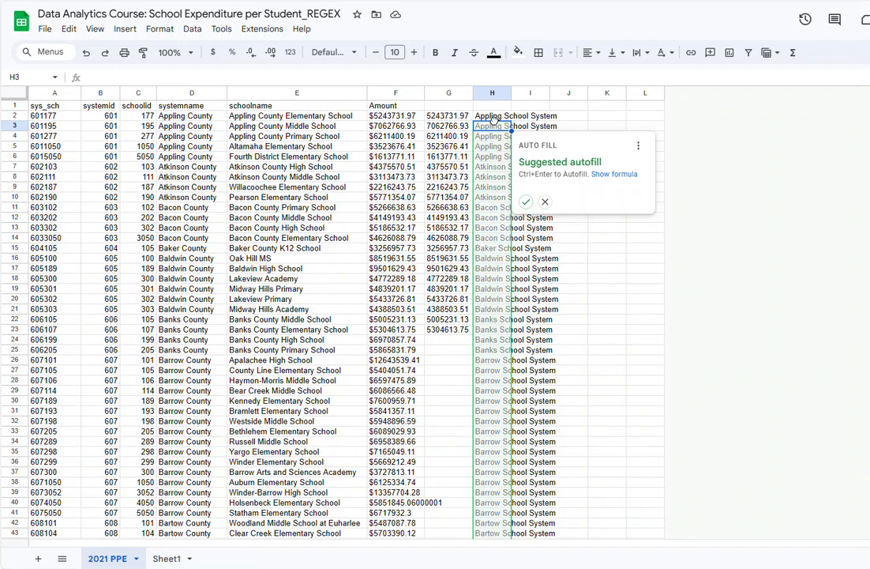
Change the replacement text in H2's formula to an empty string "" so that "County" is removed
left_click(491, 118)
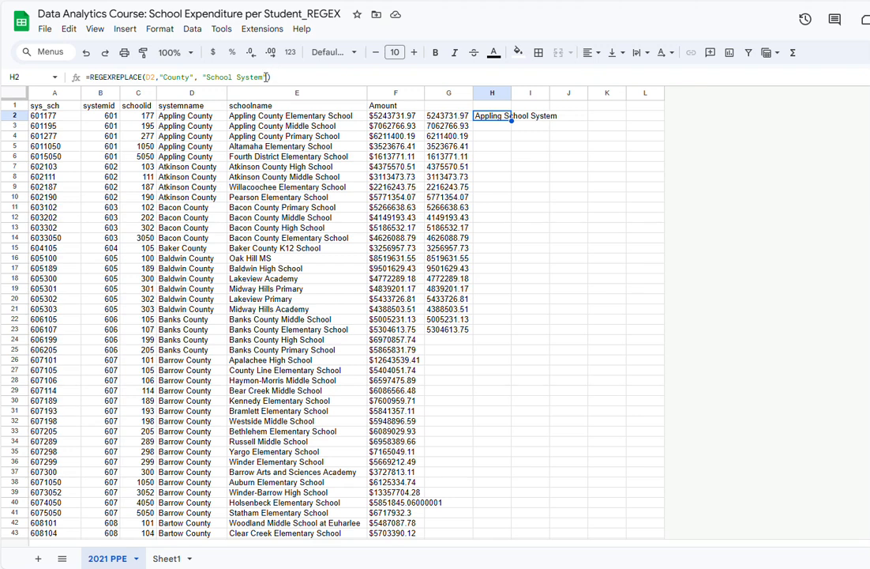
key("Return")
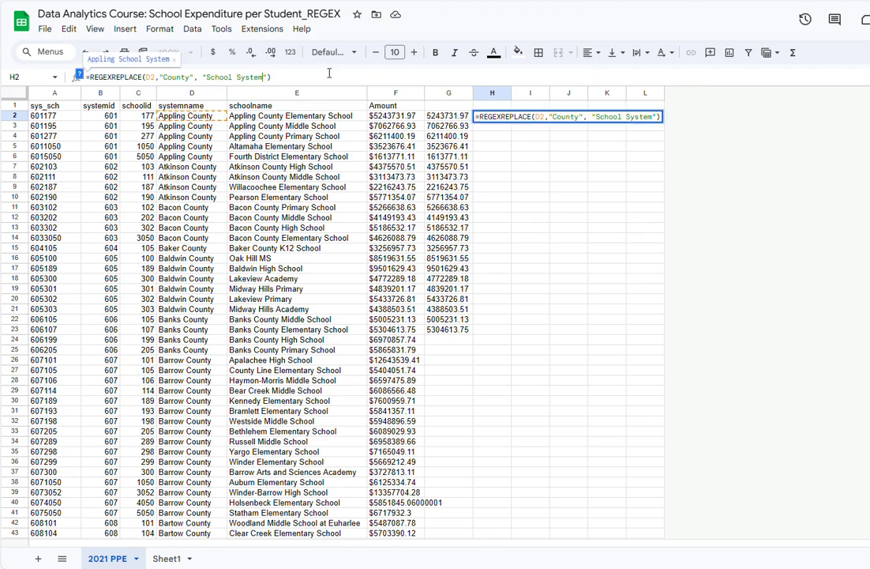
key("BackSpace")
key("BackSpace")
key("BackSpace")
key("BackSpace")
key("BackSpace")
key("BackSpace")
key("BackSpace")
key("BackSpace")
key("BackSpace")
key("BackSpace")
key("BackSpace")
key("BackSpace")
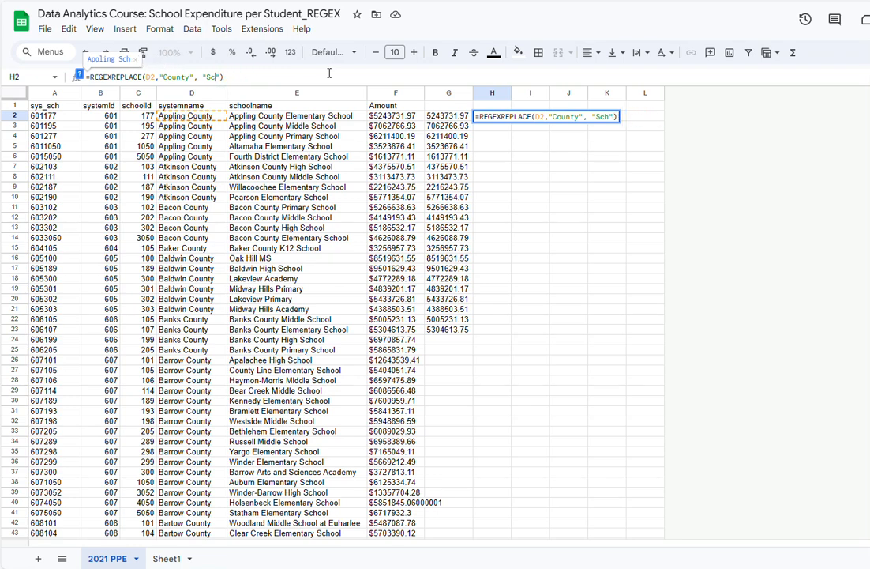
key("BackSpace")
key("Return")
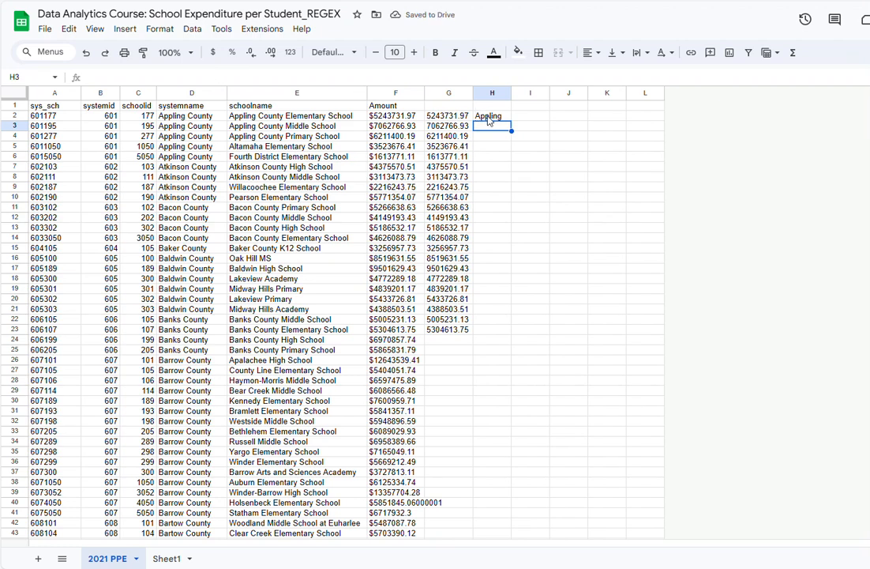
Fill the H2 formula down through H23
left_click(489, 118)
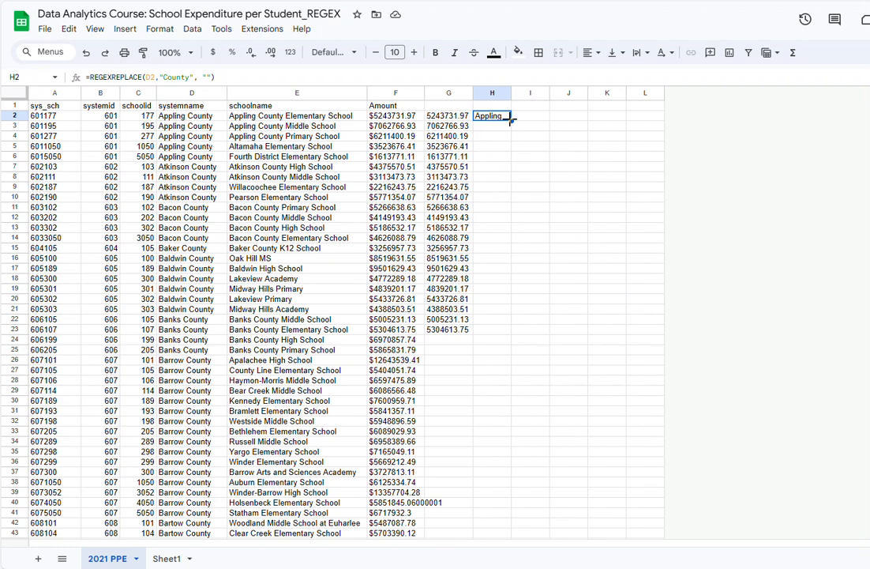
left_click_drag(511, 120, 495, 330)
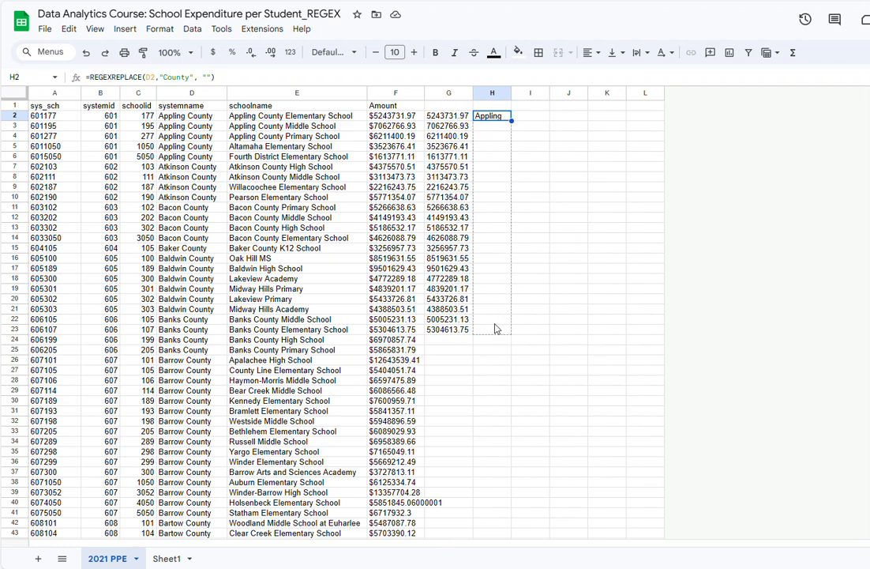